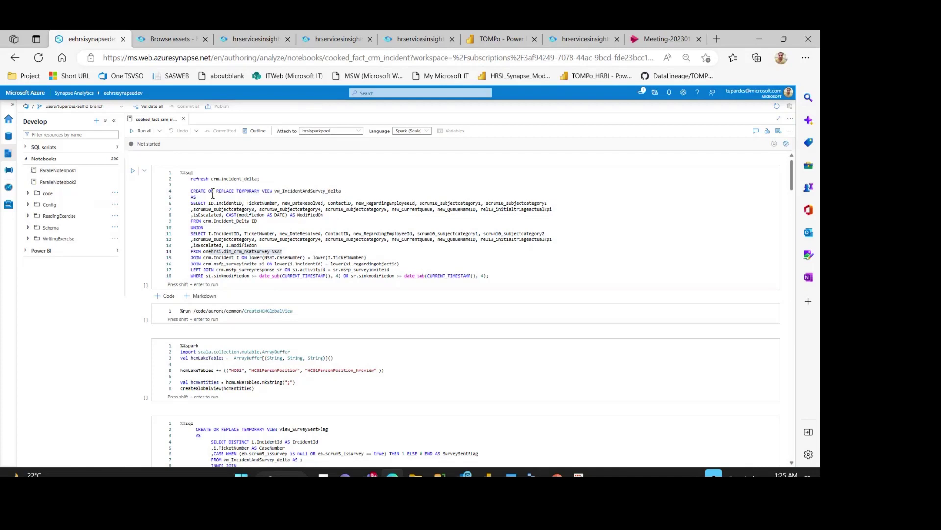
Step: Scroll through the Synapse notebook and highlight the date-key conversion lines
{"action": "scroll", "coordinate": [420, 334], "scroll_direction": "down", "scroll_amount": 10}
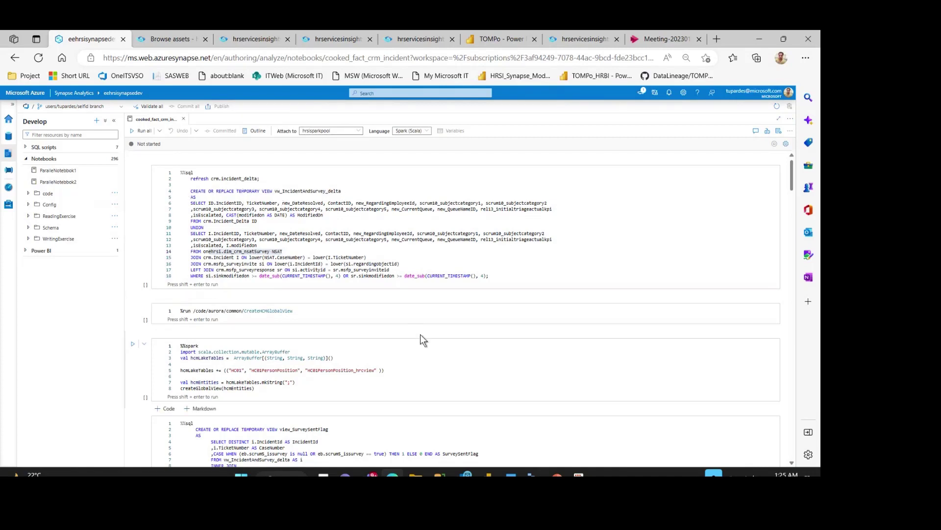
{"action": "scroll", "coordinate": [419, 334], "scroll_direction": "down", "scroll_amount": 5}
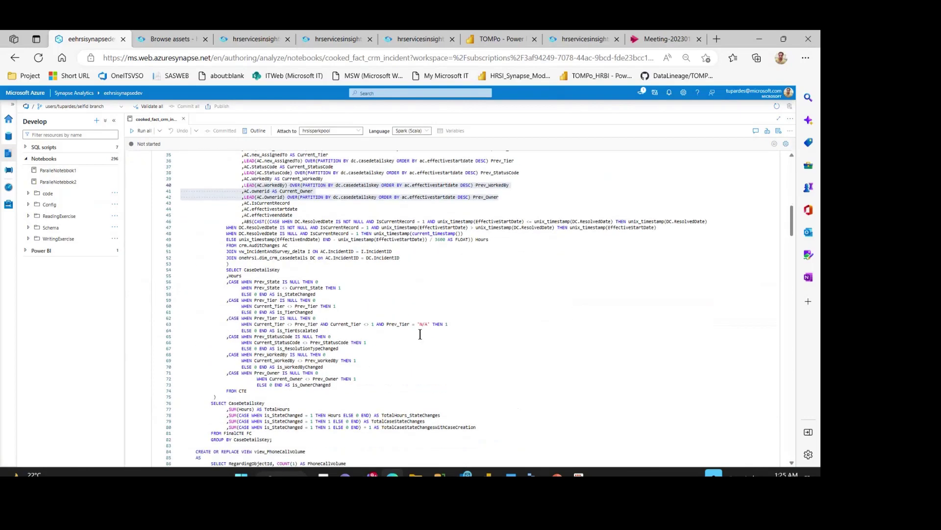
{"action": "scroll", "coordinate": [420, 334], "scroll_direction": "down", "scroll_amount": 4}
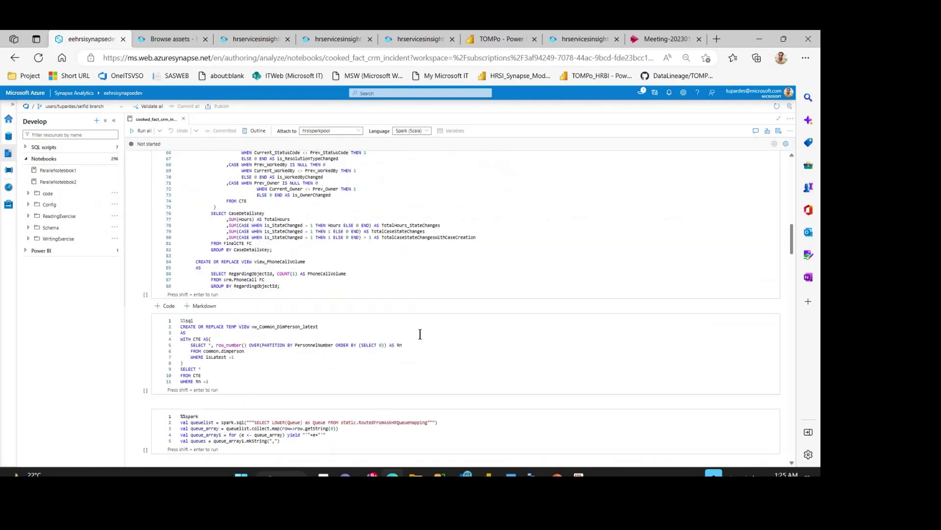
{"action": "scroll", "coordinate": [419, 334], "scroll_direction": "down", "scroll_amount": 4}
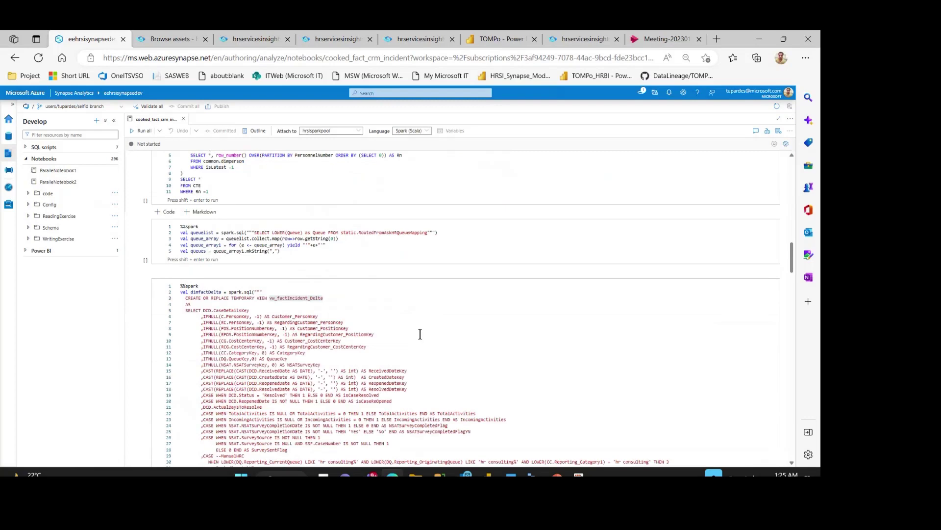
{"action": "scroll", "coordinate": [420, 334], "scroll_direction": "down", "scroll_amount": 5}
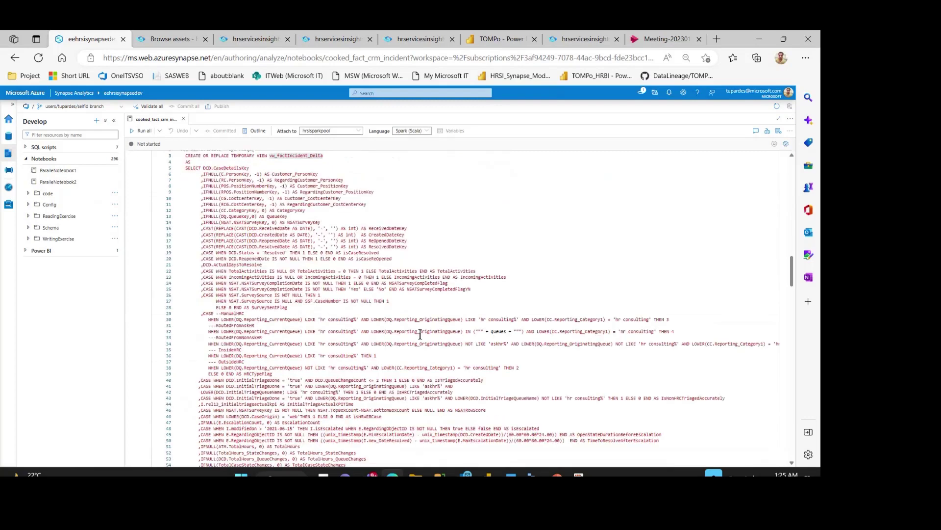
{"action": "scroll", "coordinate": [420, 334], "scroll_direction": "down", "scroll_amount": 1}
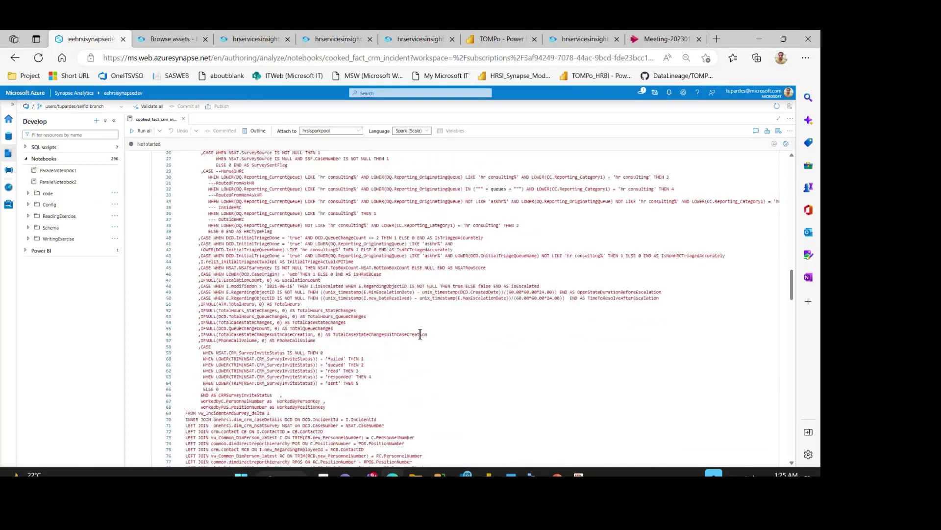
{"action": "scroll", "coordinate": [443, 334], "scroll_direction": "down", "scroll_amount": 4}
{"action": "scroll", "coordinate": [443, 334], "scroll_direction": "down", "scroll_amount": 9}
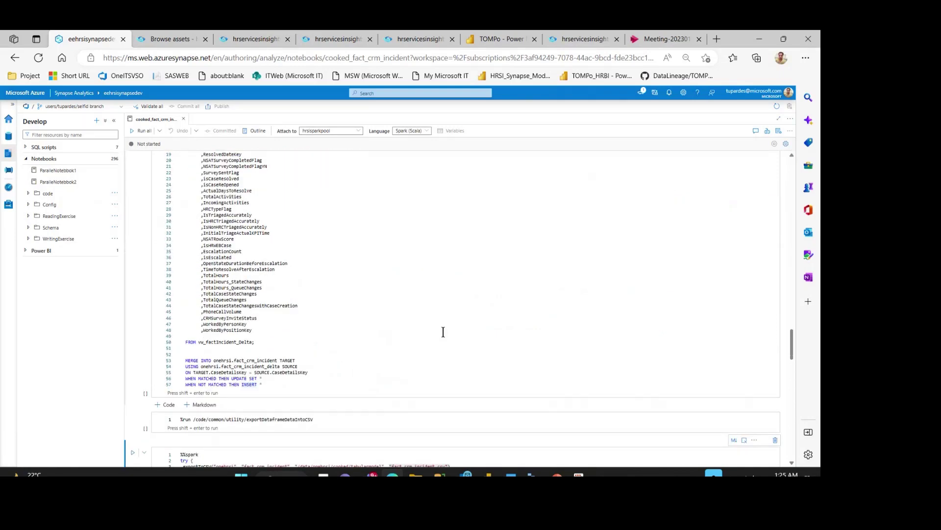
{"action": "scroll", "coordinate": [442, 329], "scroll_direction": "up", "scroll_amount": 8}
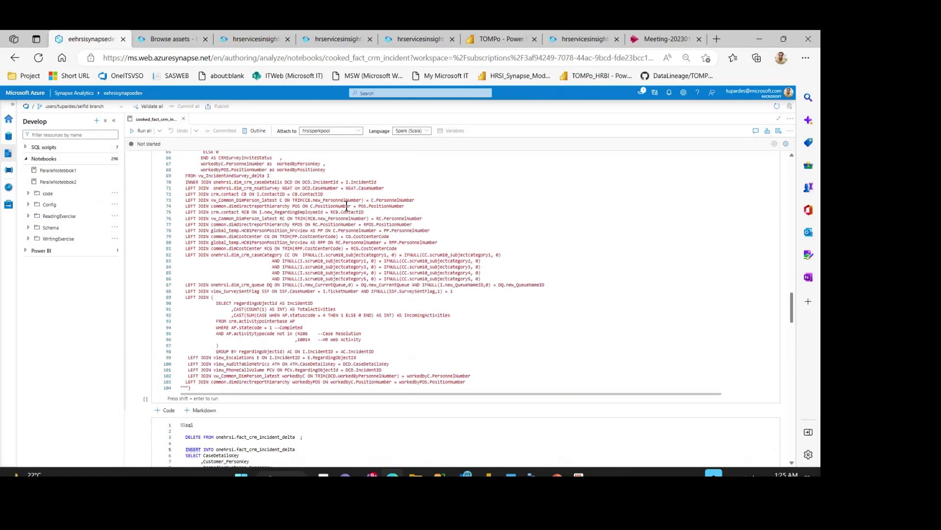
{"action": "scroll", "coordinate": [346, 206], "scroll_direction": "up", "scroll_amount": 2}
{"action": "scroll", "coordinate": [346, 205], "scroll_direction": "up", "scroll_amount": 5}
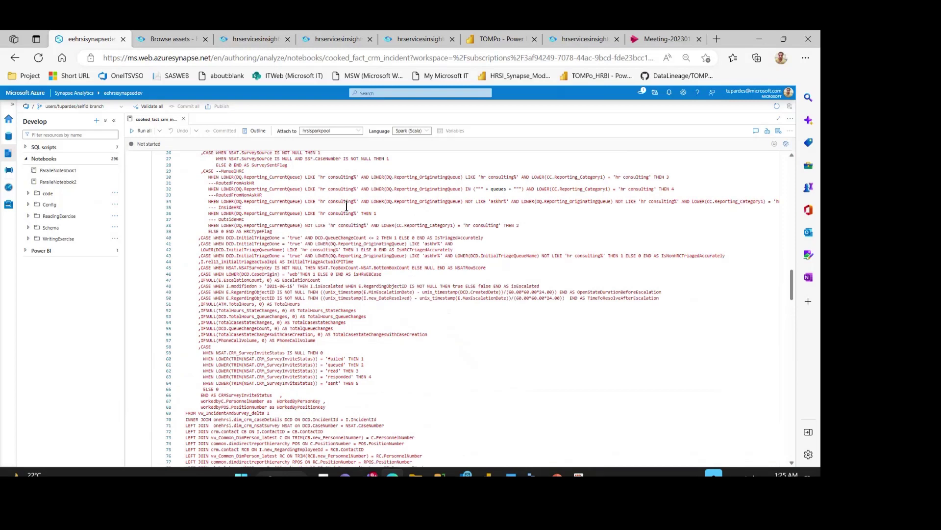
{"action": "left_click_drag", "start_coordinate": [200, 181], "coordinate": [407, 221]}
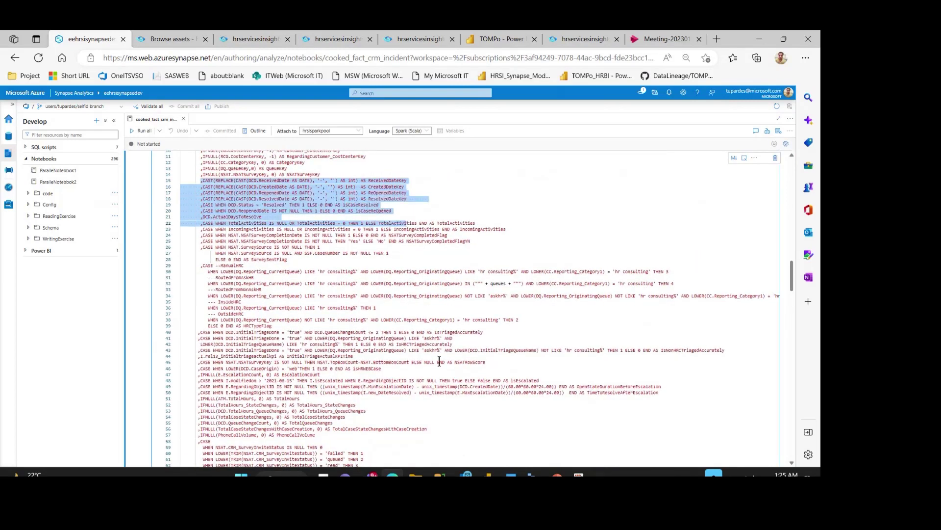
Step: Highlight the join lines further down, then clear the selection
{"action": "scroll", "coordinate": [439, 362], "scroll_direction": "down", "scroll_amount": 5}
{"action": "left_click_drag", "start_coordinate": [212, 283], "coordinate": [398, 440]}
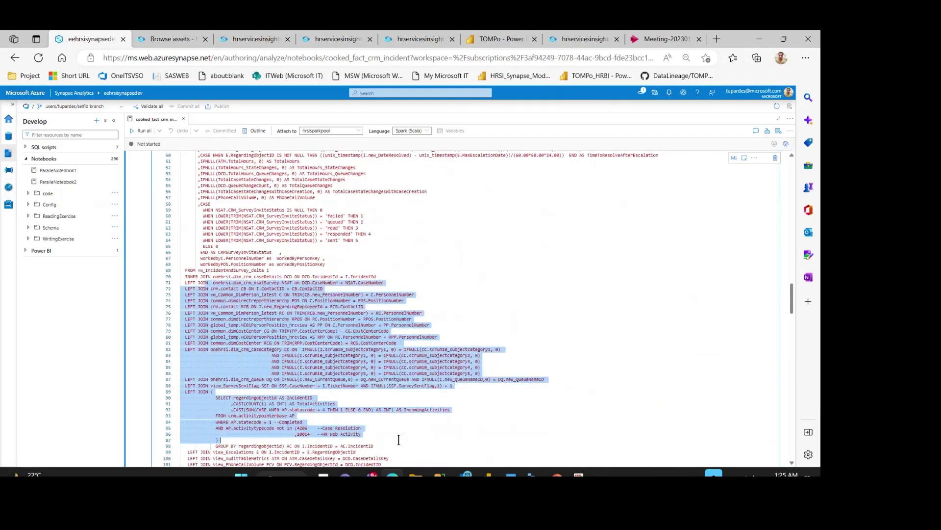
{"action": "scroll", "coordinate": [397, 429], "scroll_direction": "down", "scroll_amount": 3}
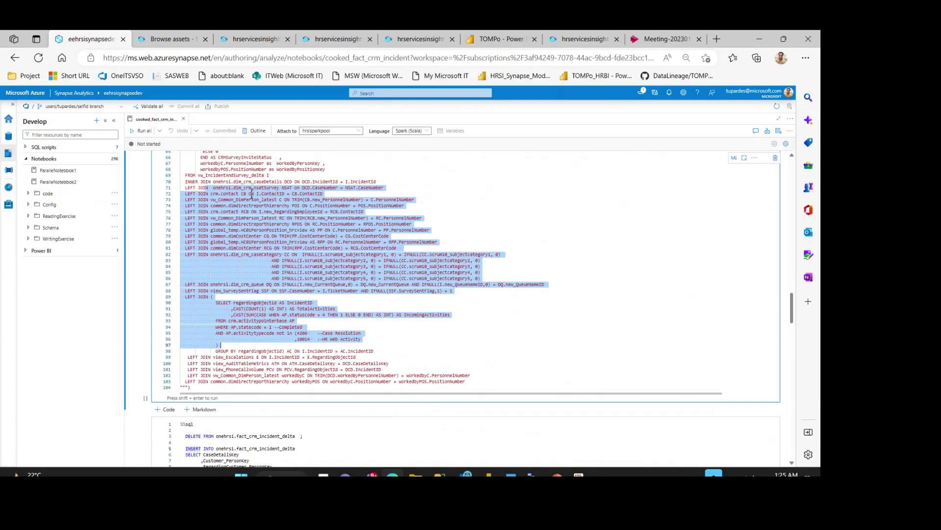
{"action": "left_click", "coordinate": [418, 333]}
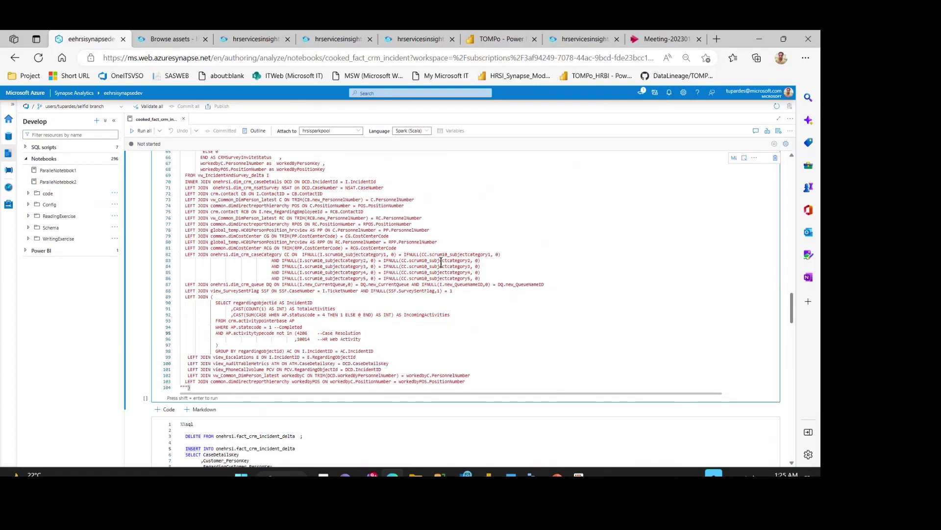
Step: Highlight the fact_crm_incident.csv export name, then go to Purview's Browse assets page
{"action": "scroll", "coordinate": [452, 307], "scroll_direction": "down", "scroll_amount": 4}
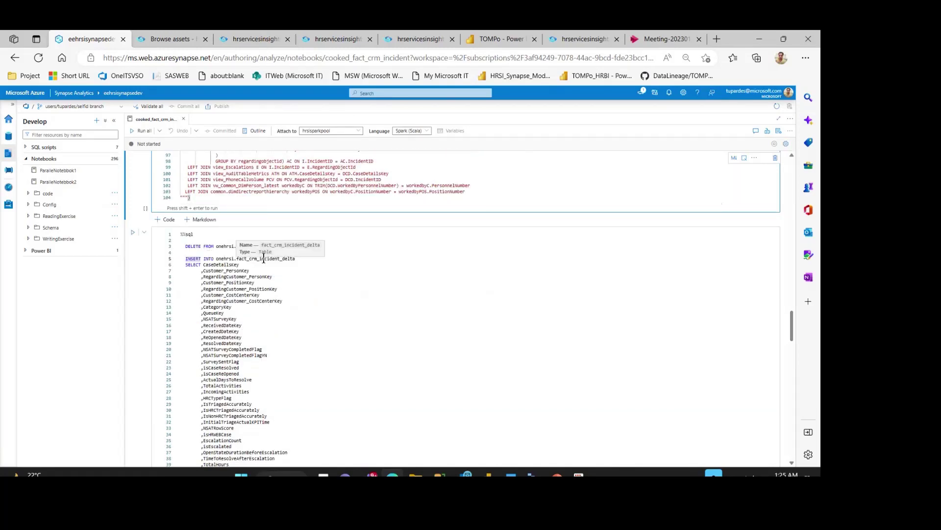
{"action": "scroll", "coordinate": [397, 303], "scroll_direction": "down", "scroll_amount": 4}
{"action": "scroll", "coordinate": [398, 302], "scroll_direction": "down", "scroll_amount": 3}
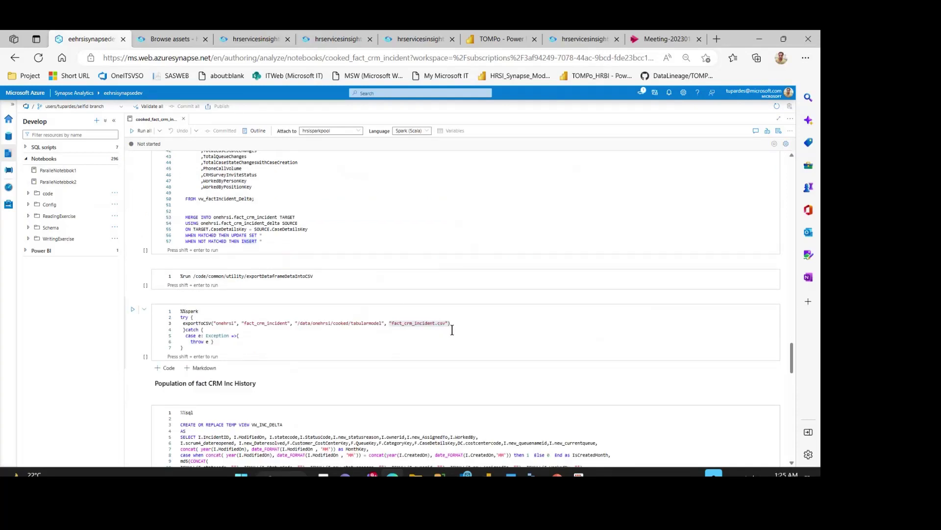
{"action": "left_click_drag", "start_coordinate": [451, 324], "coordinate": [388, 325]}
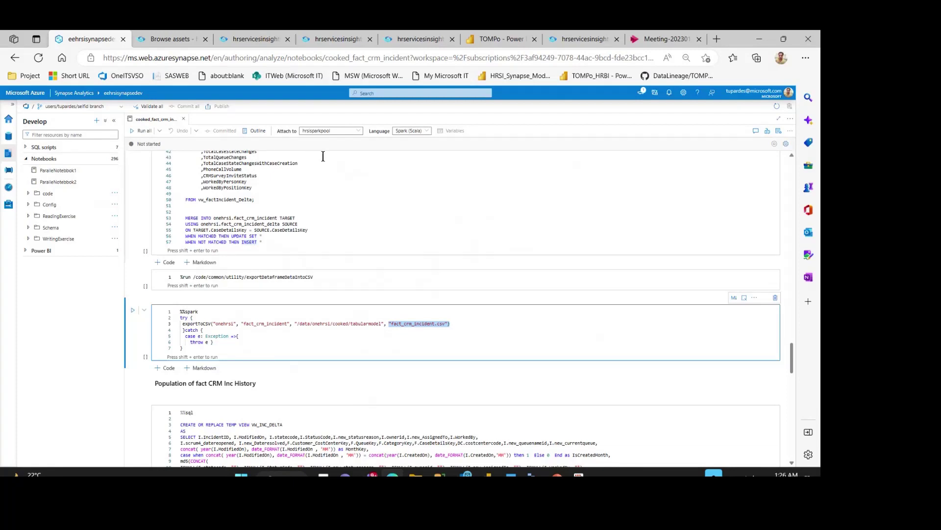
{"action": "left_click", "coordinate": [176, 39]}
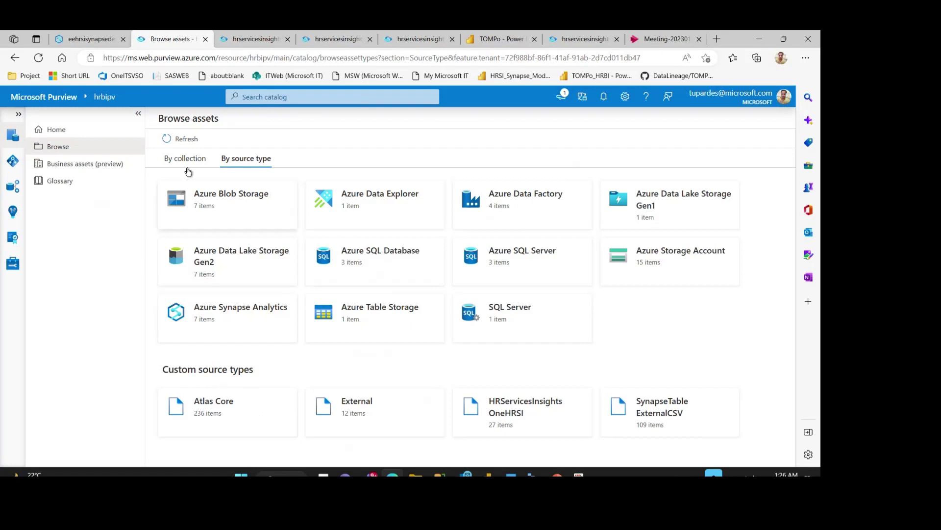
Step: Show the fact_crm_incident_process lineage and pan to its upstream source tables
{"action": "left_click", "coordinate": [225, 40]}
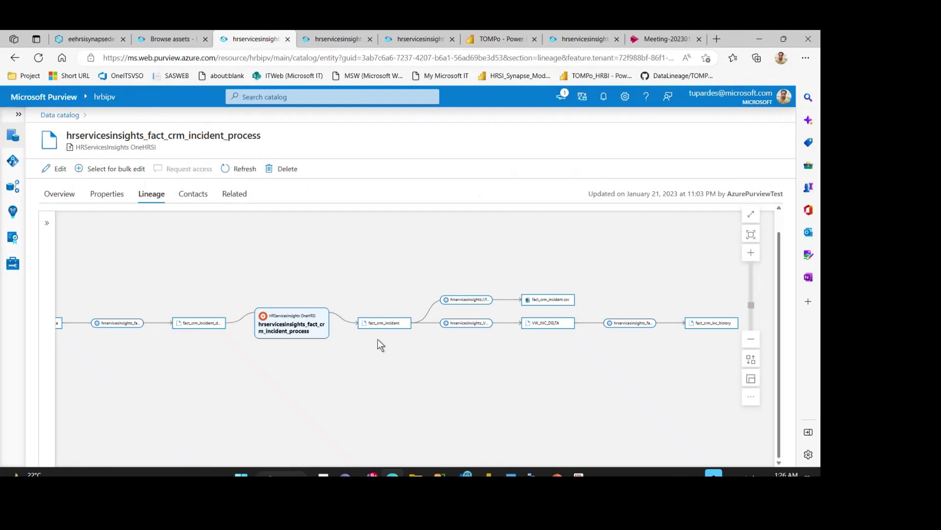
{"action": "left_click_drag", "start_coordinate": [227, 351], "coordinate": [379, 340]}
{"action": "mouse_move", "coordinate": [543, 316]}
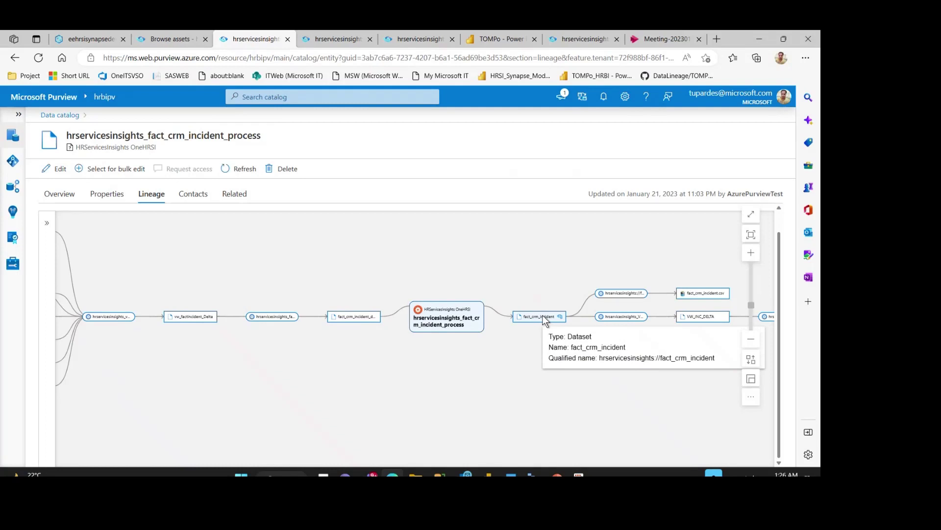
{"action": "left_click_drag", "start_coordinate": [325, 333], "coordinate": [449, 328]}
{"action": "left_click_drag", "start_coordinate": [299, 345], "coordinate": [520, 344]}
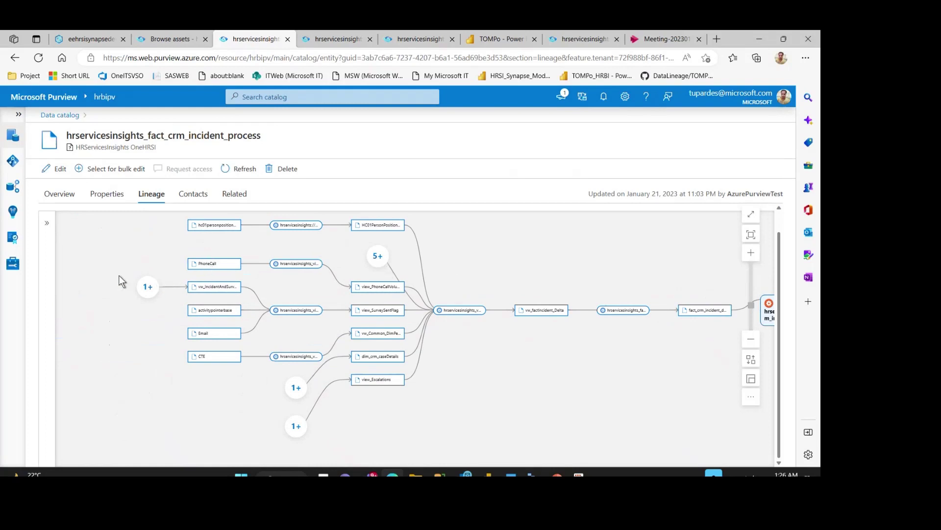
Step: Pan to downstream outputs like fact_crm_incident.csv and fact_crm_inc_history, then switch to the delta process
{"action": "left_click_drag", "start_coordinate": [621, 367], "coordinate": [343, 363]}
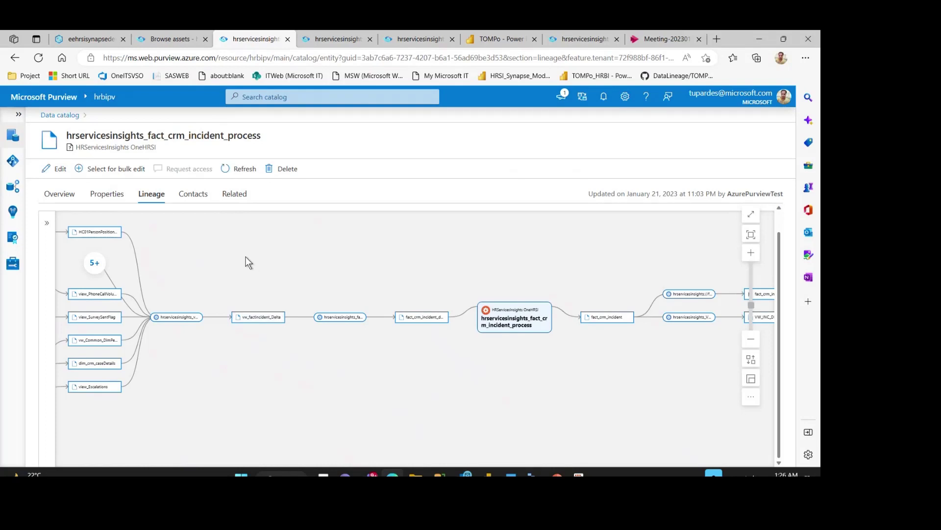
{"action": "left_click_drag", "start_coordinate": [679, 349], "coordinate": [452, 349]}
{"action": "mouse_move", "coordinate": [379, 319]}
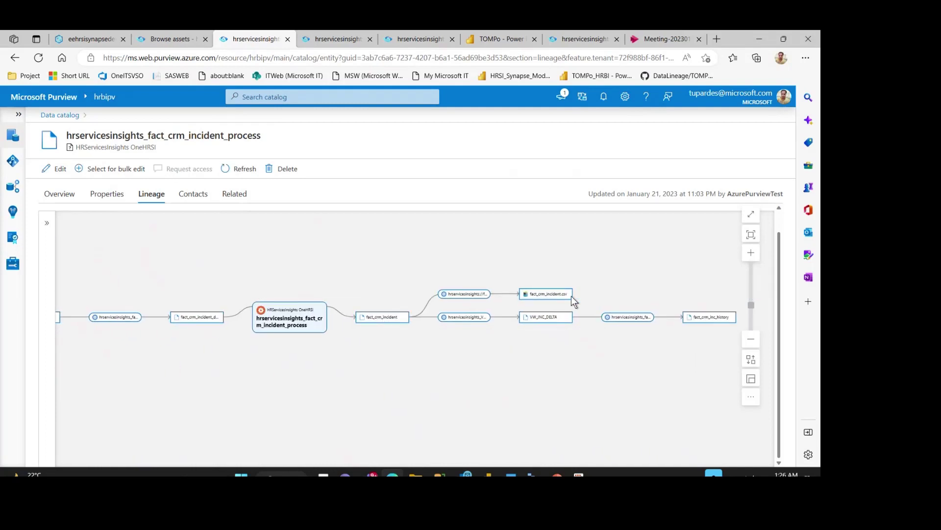
{"action": "mouse_move", "coordinate": [544, 297]}
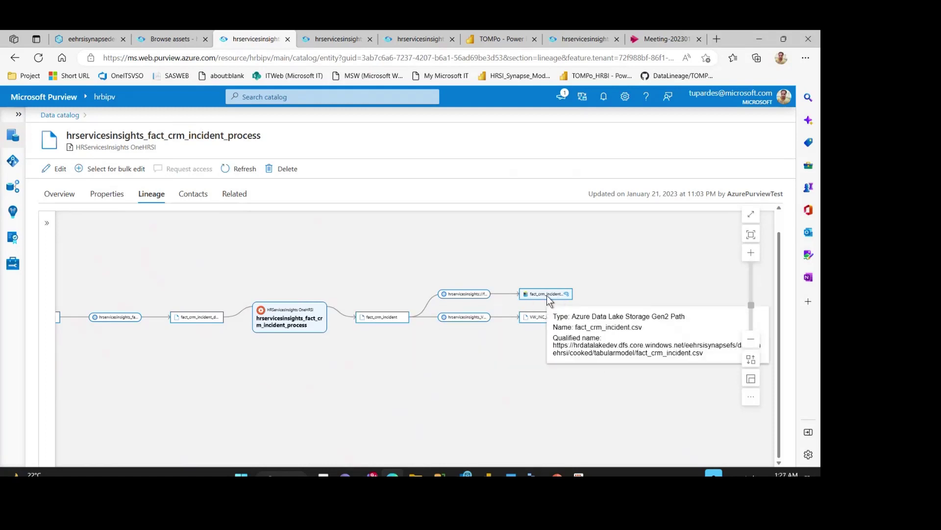
{"action": "left_click", "coordinate": [340, 39]}
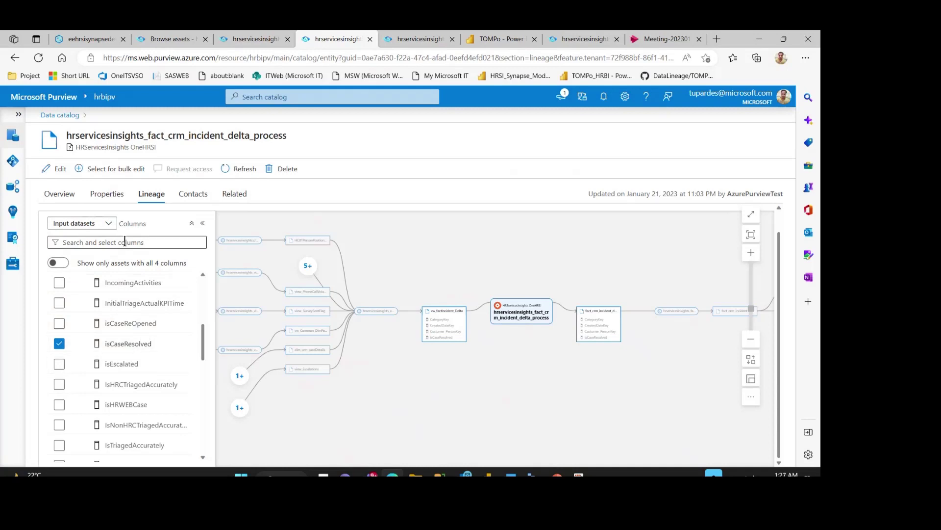
Step: Keep isCaseResolved column tracing set to Input datasets in the Columns panel
{"action": "left_click", "coordinate": [108, 225]}
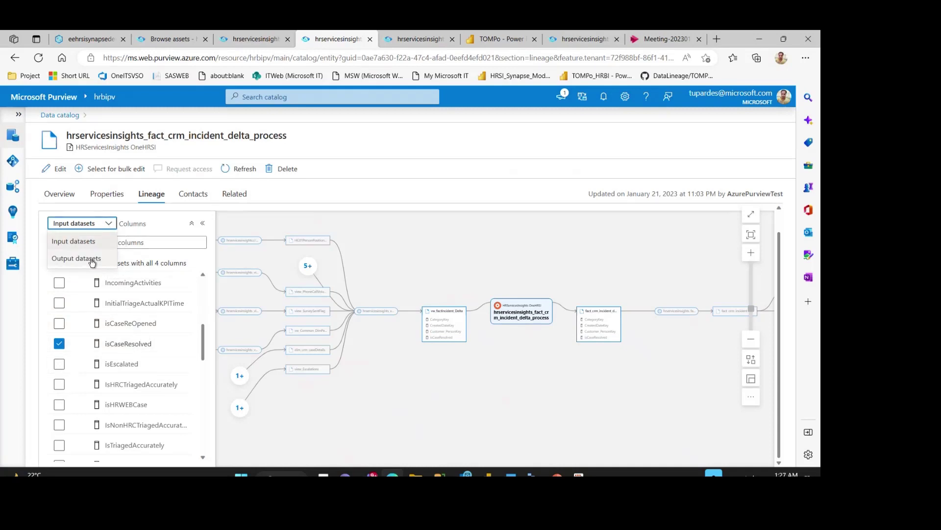
{"action": "left_click", "coordinate": [452, 263]}
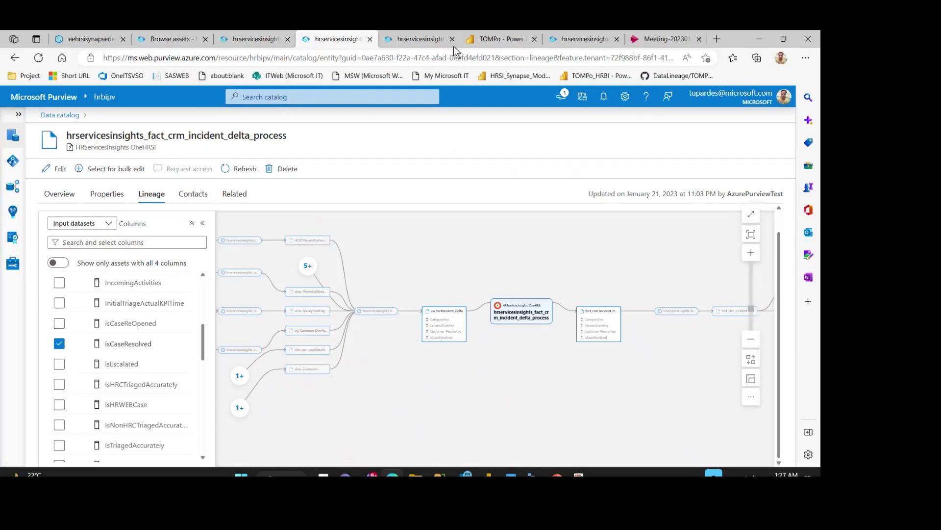
Step: Read vw_factIncident_Delta_process properties: input tables, JoinConditions, output vw_factIncident_Delta and qualifiedName
{"action": "left_click", "coordinate": [425, 42]}
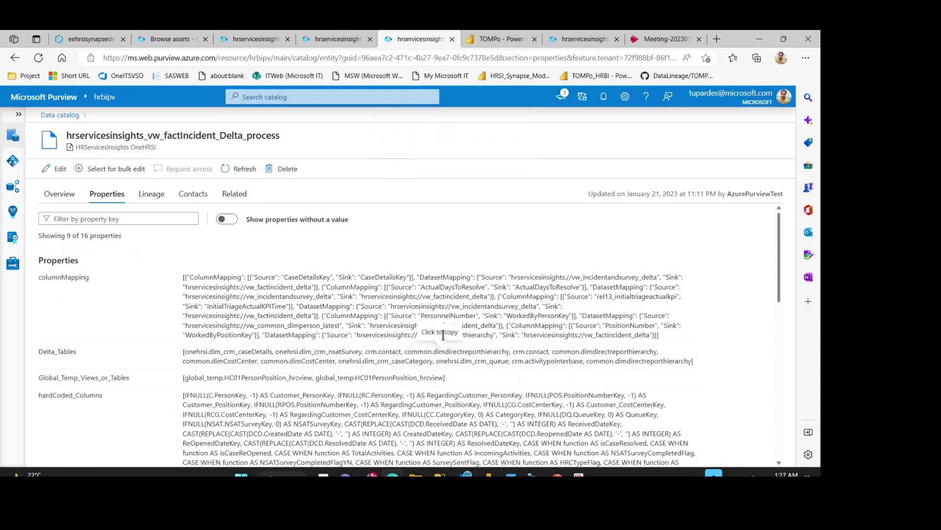
{"action": "scroll", "coordinate": [705, 303], "scroll_direction": "down", "scroll_amount": 2}
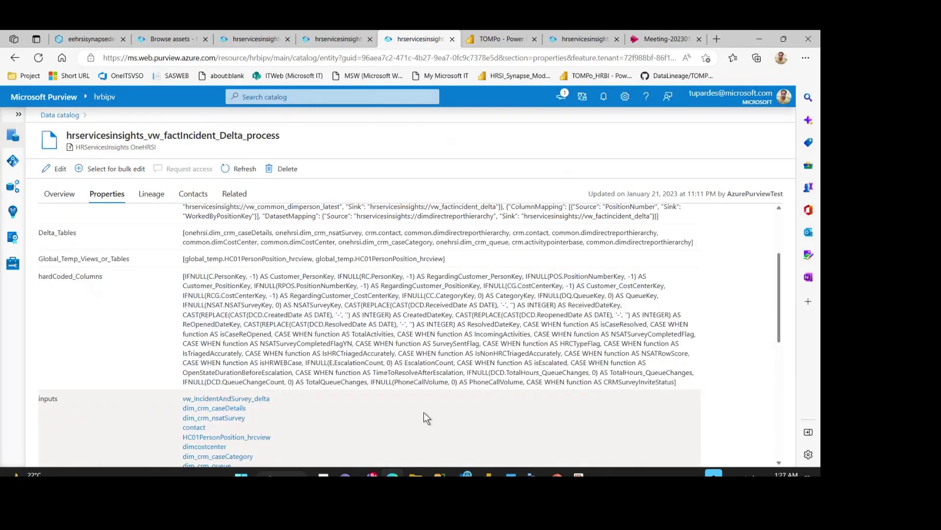
{"action": "scroll", "coordinate": [474, 378], "scroll_direction": "down", "scroll_amount": 3}
{"action": "scroll", "coordinate": [474, 377], "scroll_direction": "down", "scroll_amount": 2}
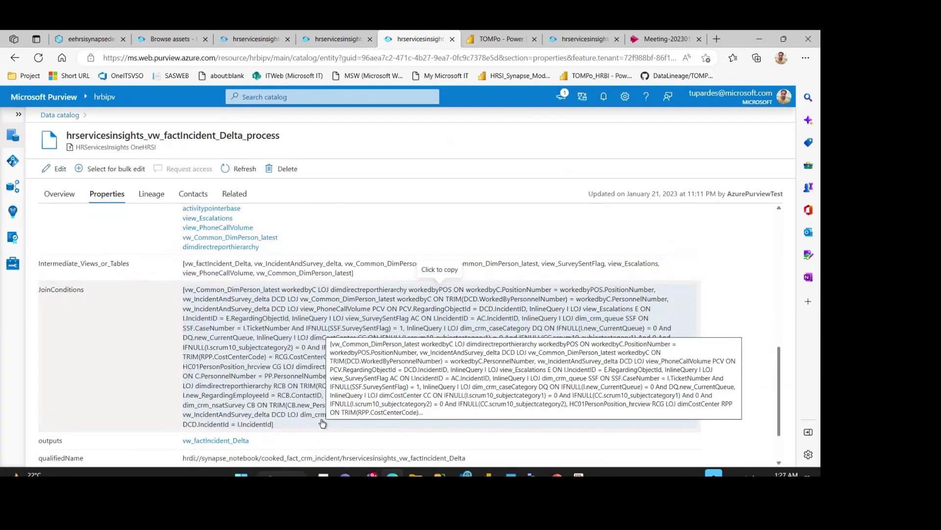
{"action": "scroll", "coordinate": [390, 296], "scroll_direction": "up", "scroll_amount": 1}
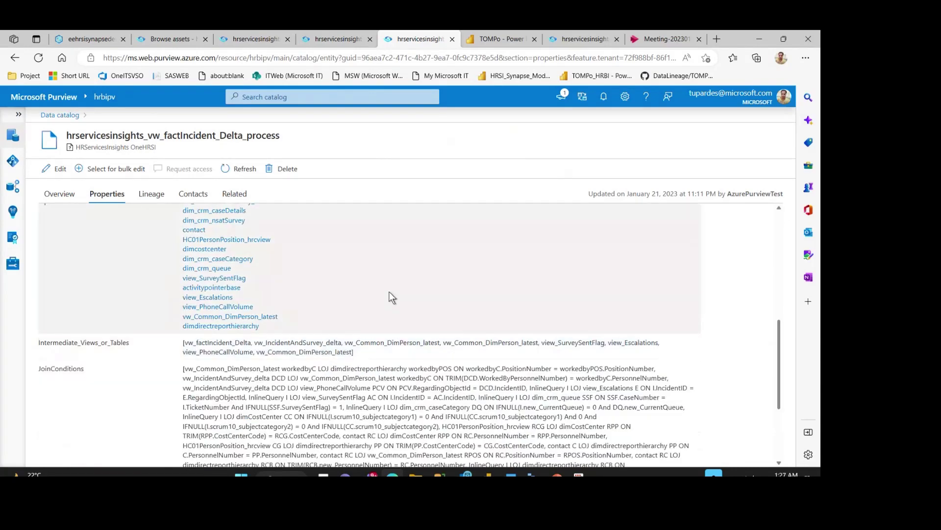
{"action": "scroll", "coordinate": [392, 297], "scroll_direction": "up", "scroll_amount": 1}
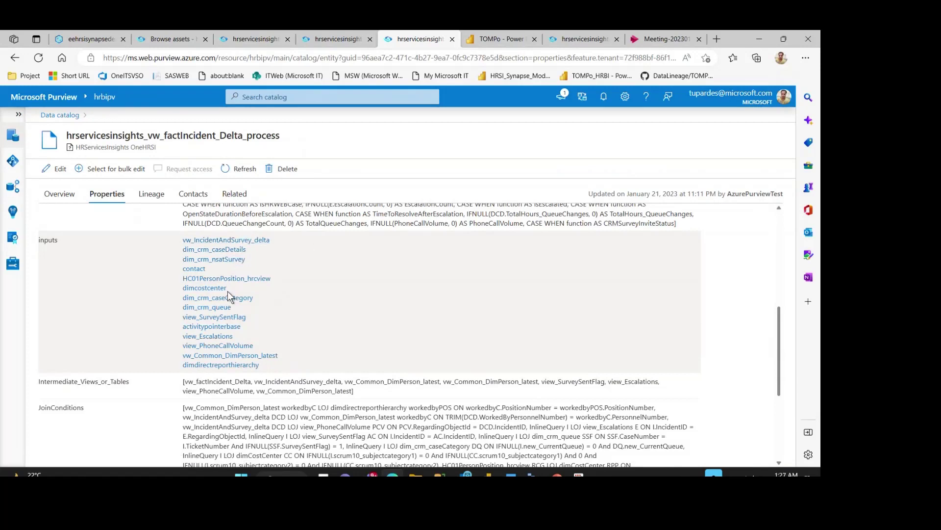
{"action": "scroll", "coordinate": [369, 361], "scroll_direction": "down", "scroll_amount": 1}
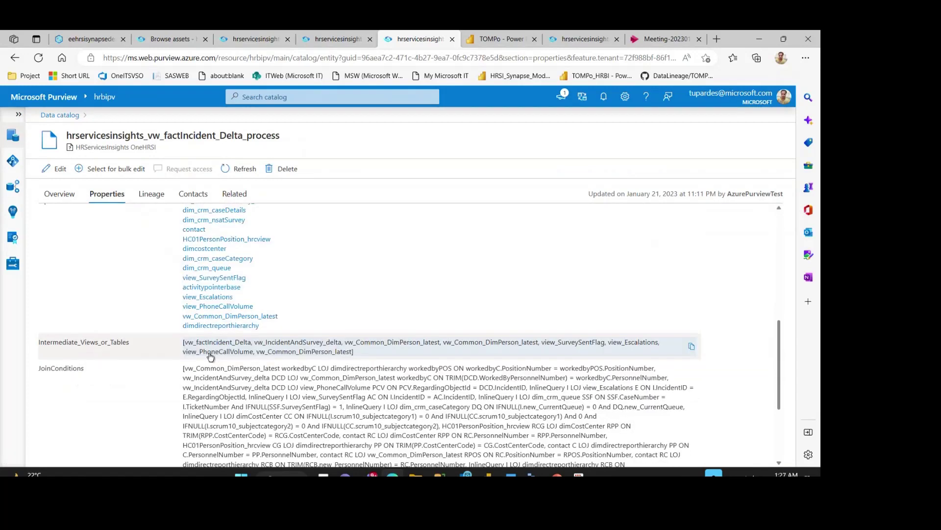
{"action": "scroll", "coordinate": [243, 335], "scroll_direction": "down", "scroll_amount": 3}
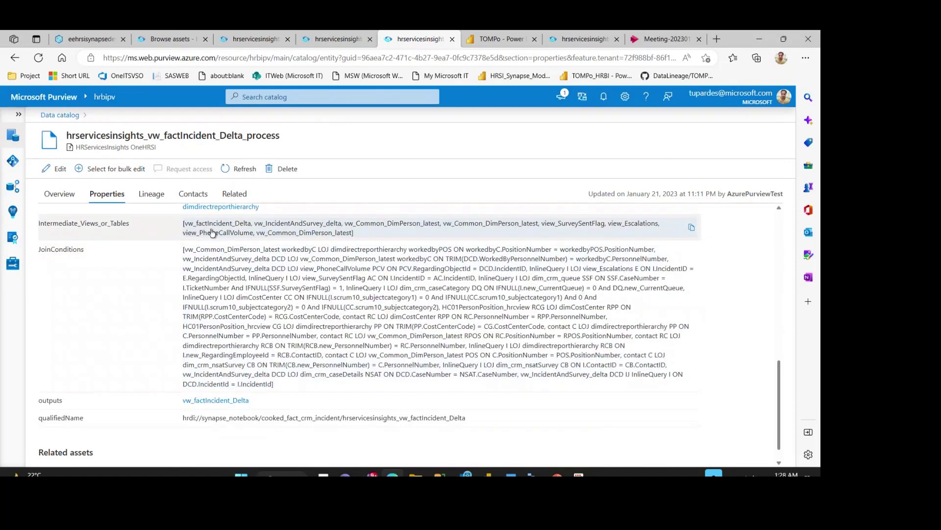
{"action": "mouse_move", "coordinate": [532, 475]}
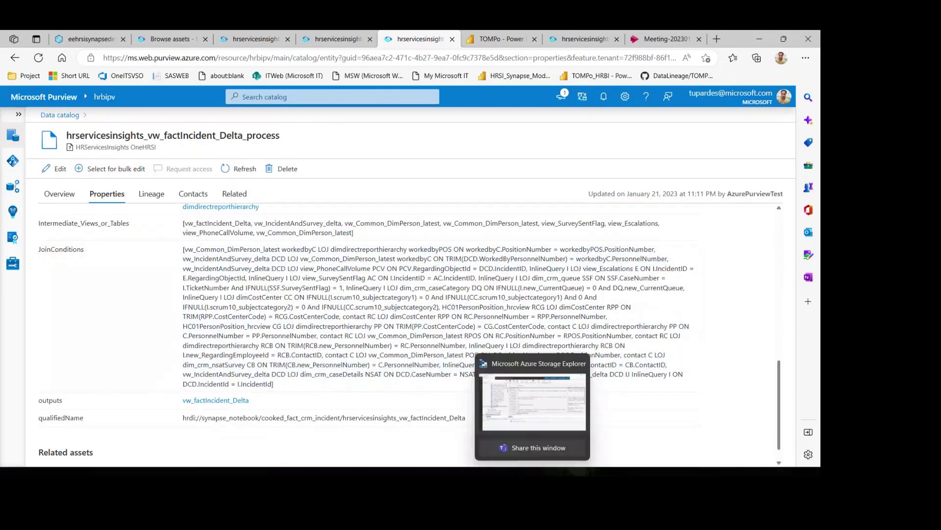
{"action": "left_click", "coordinate": [527, 393]}
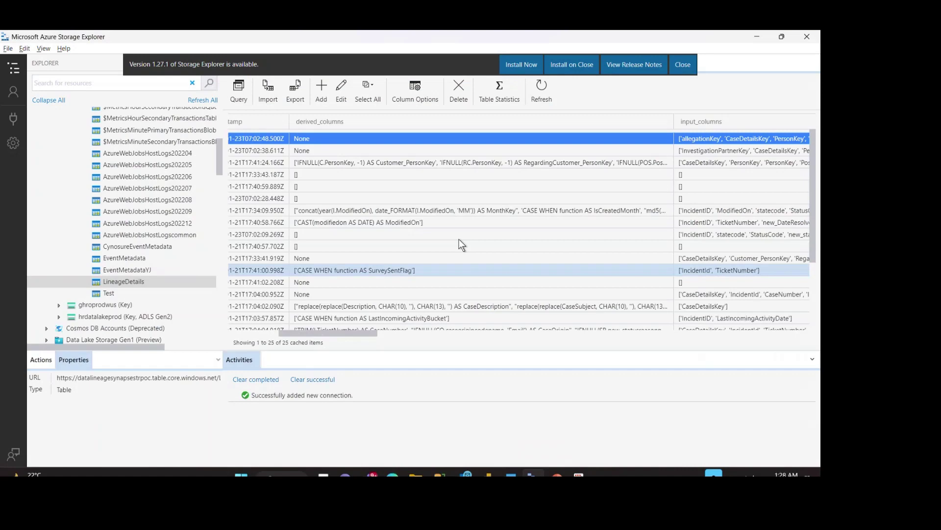
{"action": "left_click_drag", "start_coordinate": [345, 335], "coordinate": [519, 336]}
{"action": "mouse_move", "coordinate": [557, 474]}
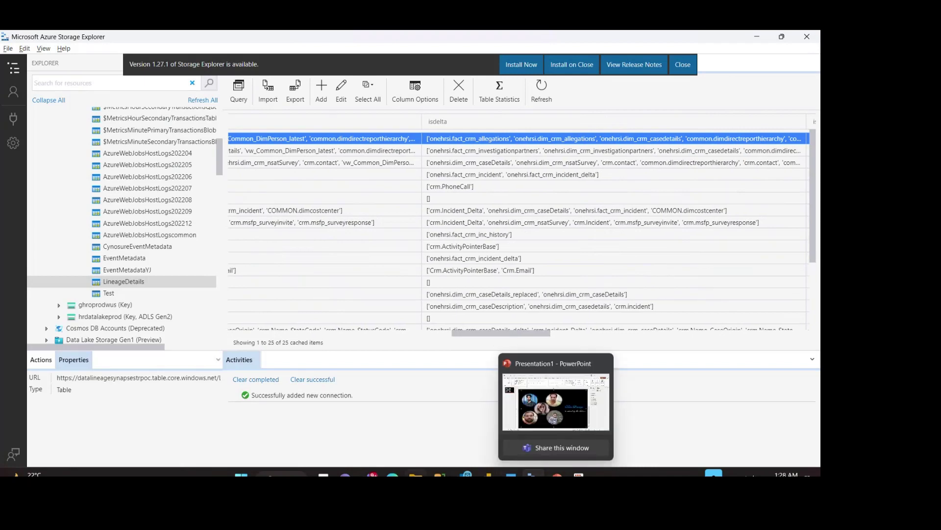
{"action": "mouse_move", "coordinate": [392, 474]}
{"action": "left_click", "coordinate": [391, 419]}
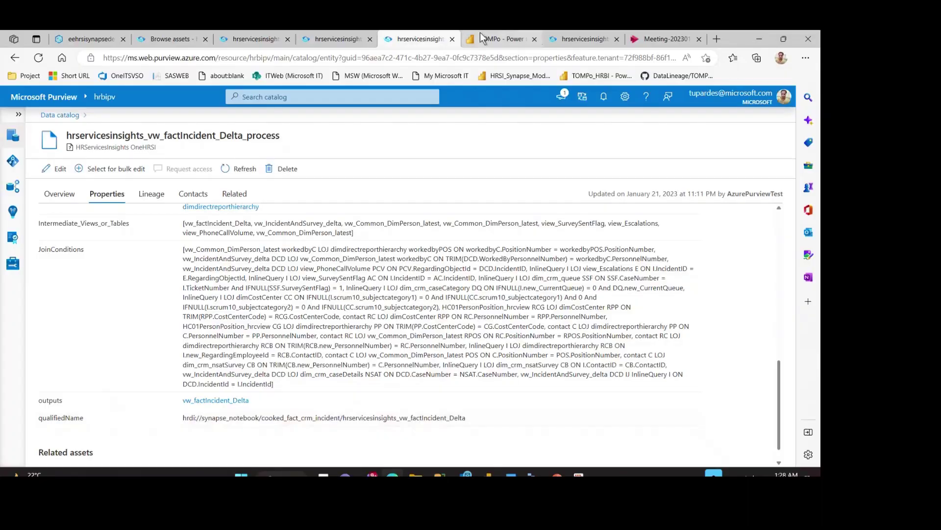
{"action": "mouse_move", "coordinate": [482, 34]}
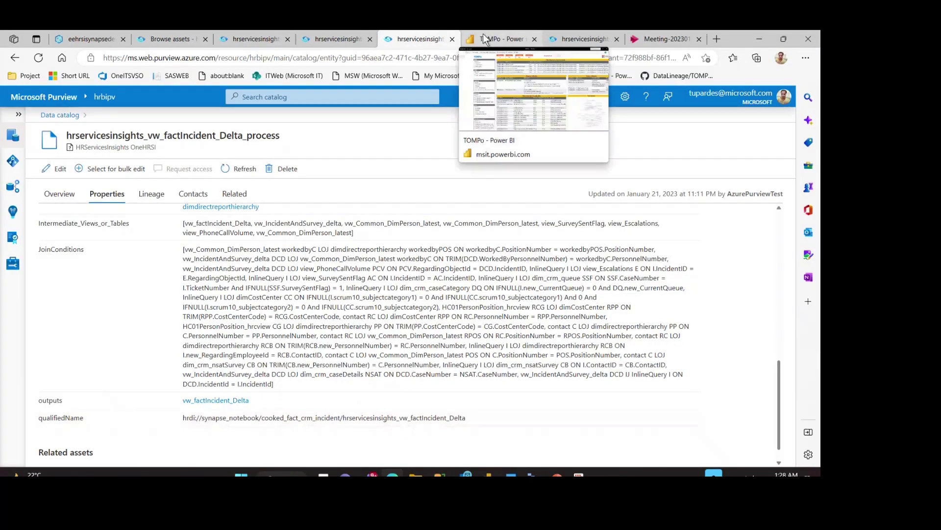
{"action": "left_click", "coordinate": [484, 35]}
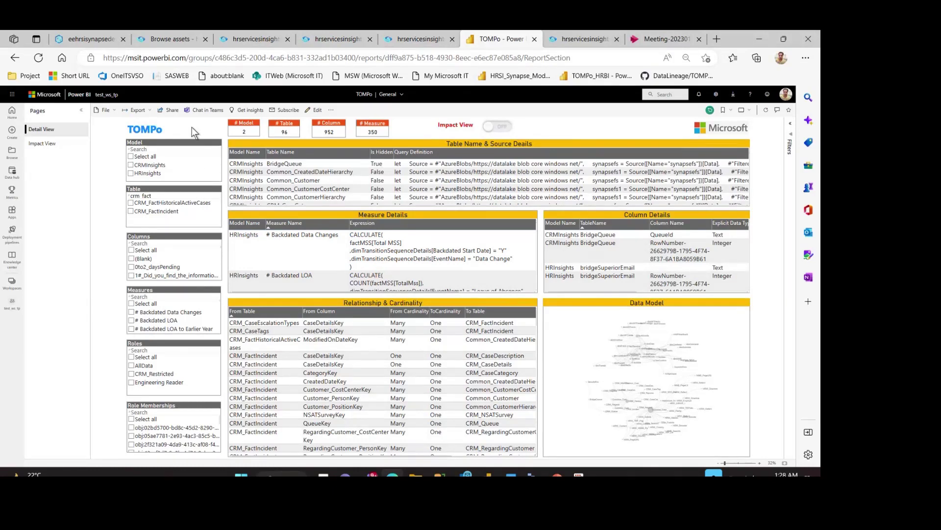
Step: Tick CRM_FactIncident in the Table slicer searched for 'crm fact'
{"action": "left_click_drag", "start_coordinate": [156, 195], "coordinate": [130, 196]}
{"action": "left_click", "coordinate": [143, 212]}
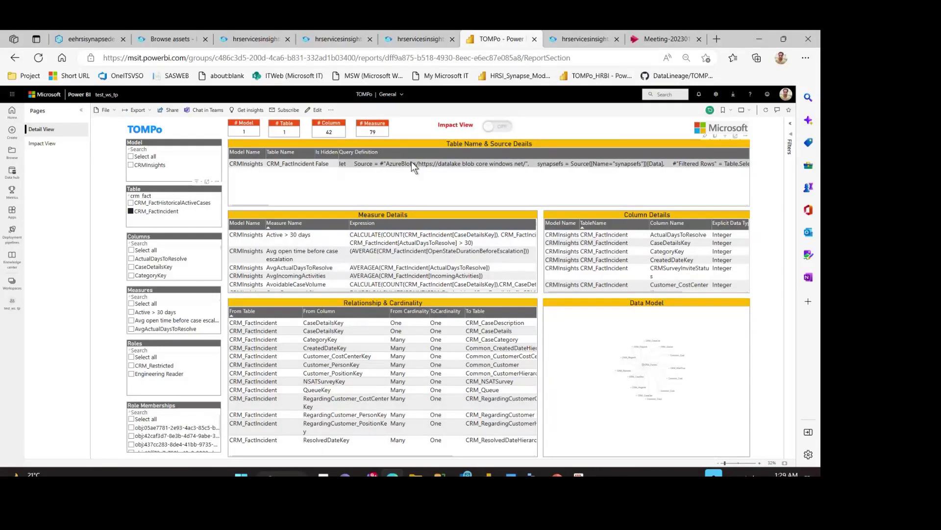
Step: Inspect CRM_FactIncident's Query Definition and scroll through its 79 measures
{"action": "mouse_move", "coordinate": [412, 167]}
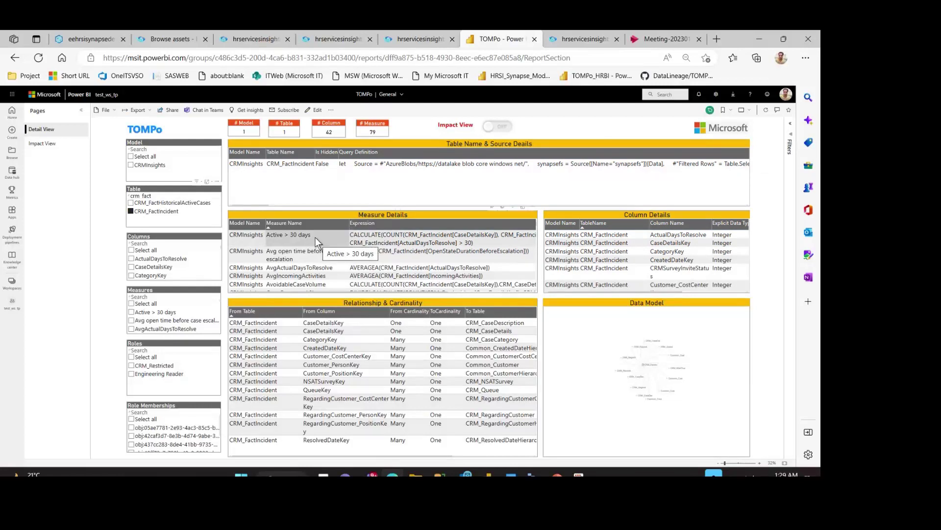
{"action": "scroll", "coordinate": [316, 240], "scroll_direction": "down", "scroll_amount": 5}
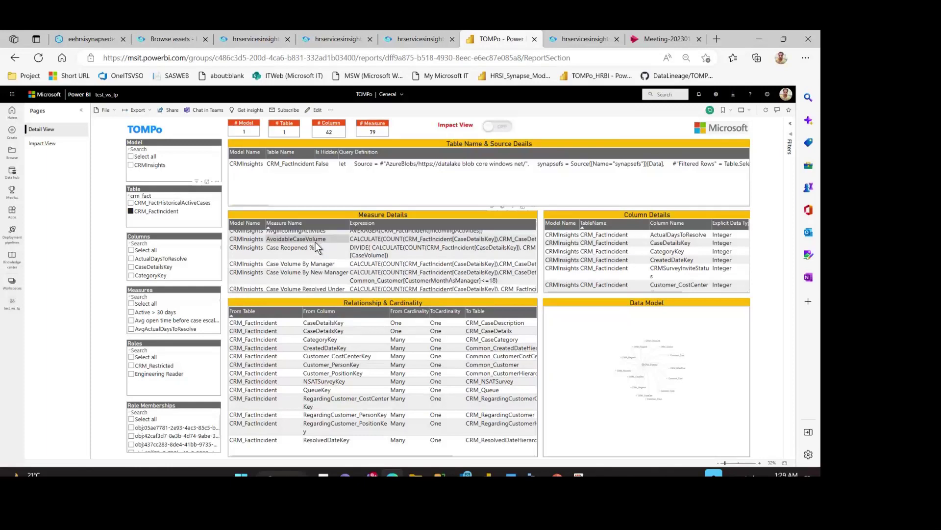
{"action": "scroll", "coordinate": [315, 244], "scroll_direction": "down", "scroll_amount": 5}
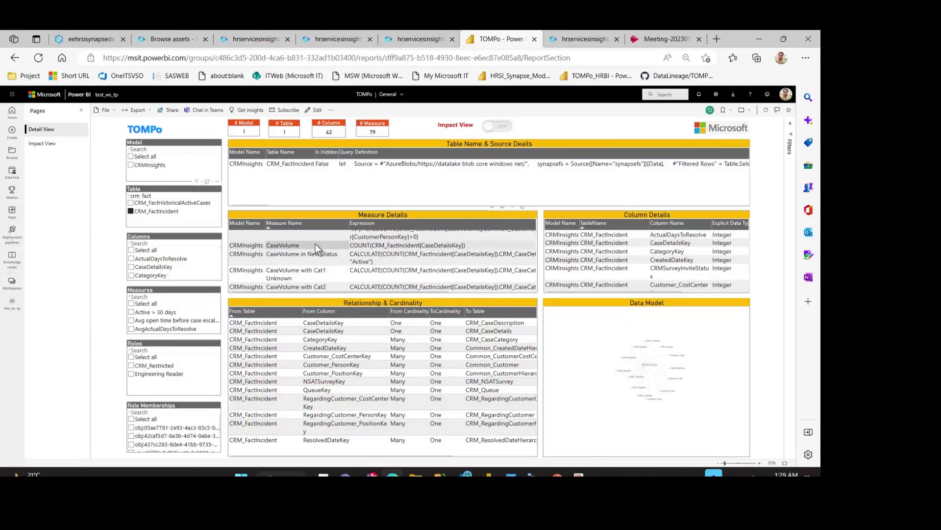
{"action": "scroll", "coordinate": [316, 243], "scroll_direction": "up", "scroll_amount": 10}
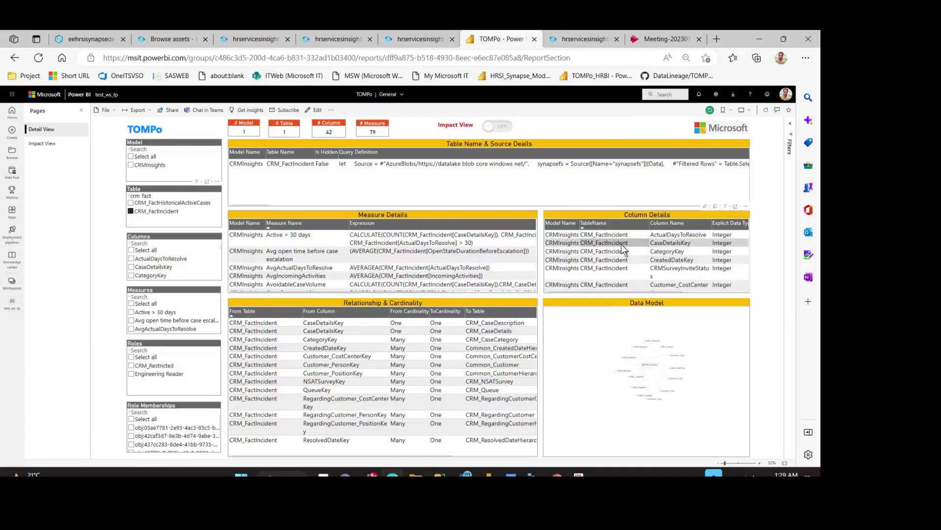
Step: Scroll the 42 columns down to ReceivedDateKey and enlarge the data model graph
{"action": "scroll", "coordinate": [609, 251], "scroll_direction": "down", "scroll_amount": 3}
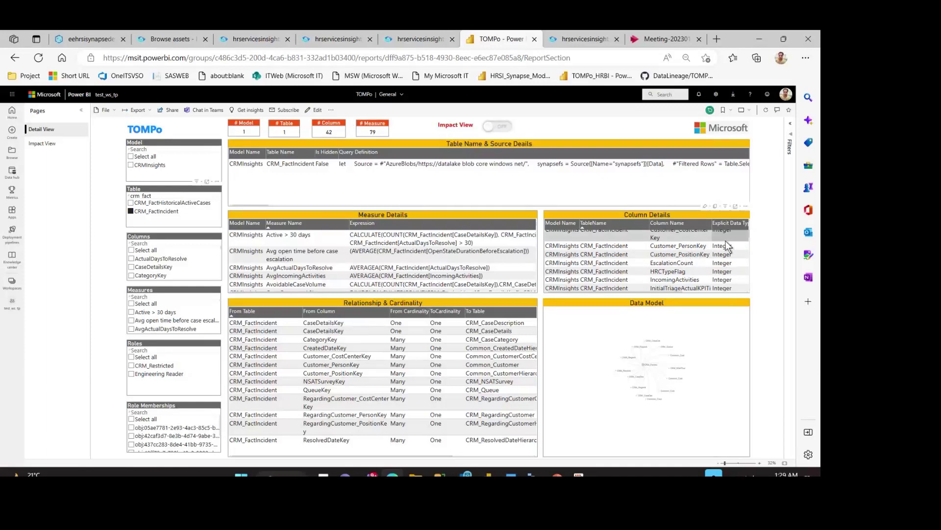
{"action": "scroll", "coordinate": [726, 239], "scroll_direction": "down", "scroll_amount": 3}
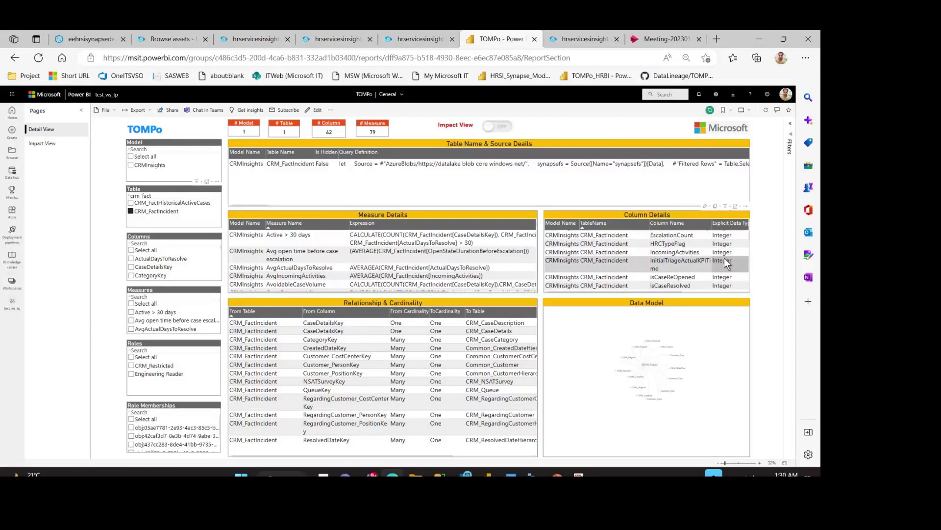
{"action": "scroll", "coordinate": [726, 263], "scroll_direction": "down", "scroll_amount": 4}
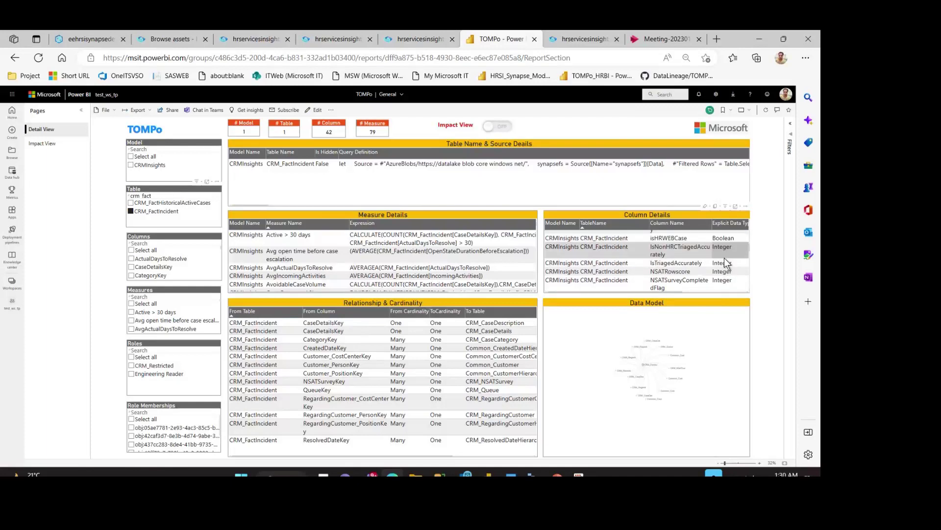
{"action": "scroll", "coordinate": [725, 260], "scroll_direction": "down", "scroll_amount": 3}
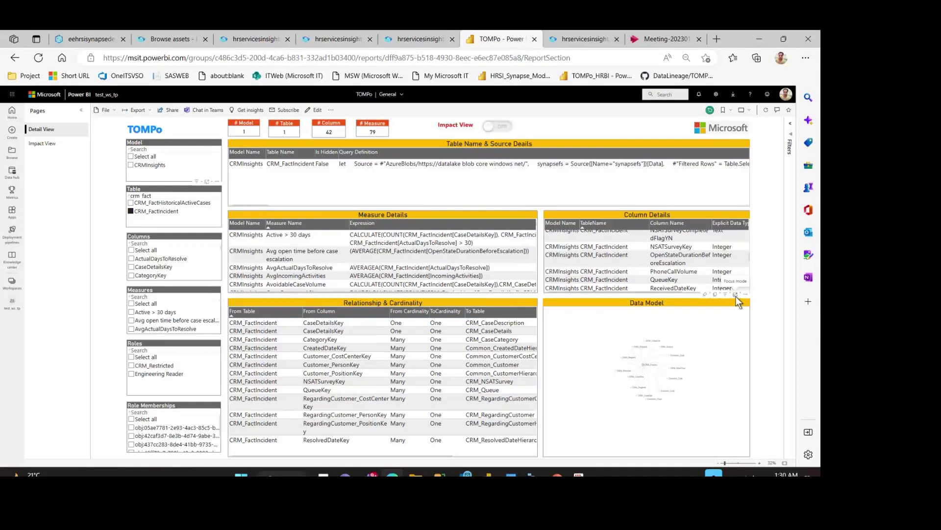
{"action": "left_click", "coordinate": [735, 296]}
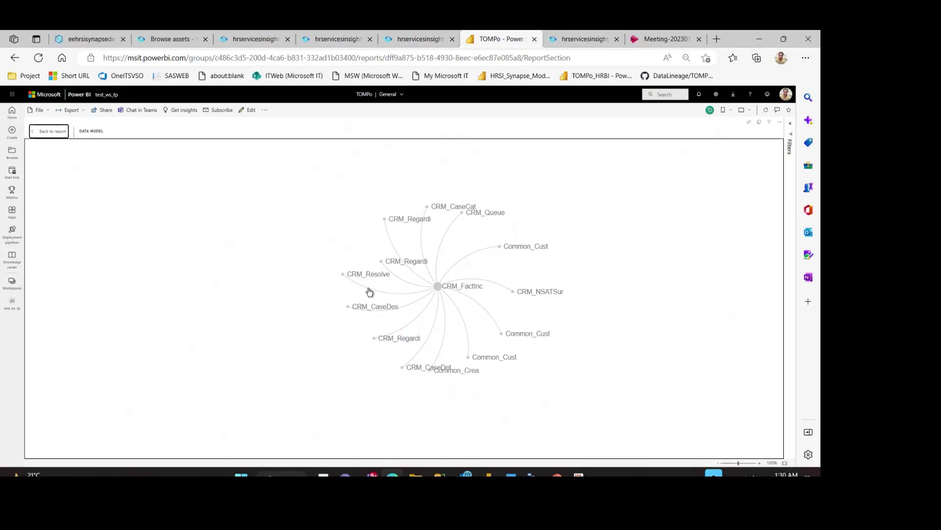
{"action": "left_click", "coordinate": [40, 131]}
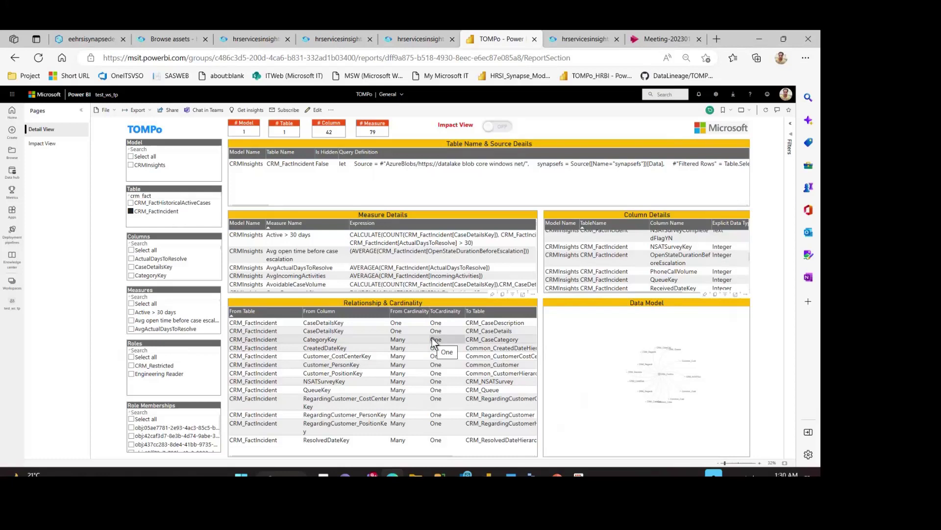
Step: Switch TOMPo to Impact View, tracing CaseVolume and Total Hire back to CRM_FactIncident
{"action": "left_click", "coordinate": [505, 127]}
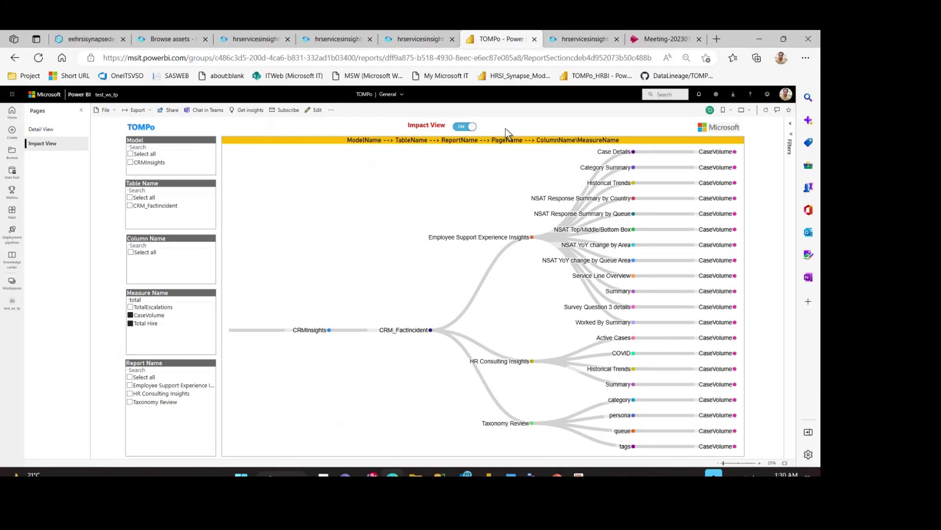
{"action": "left_click", "coordinate": [458, 129]}
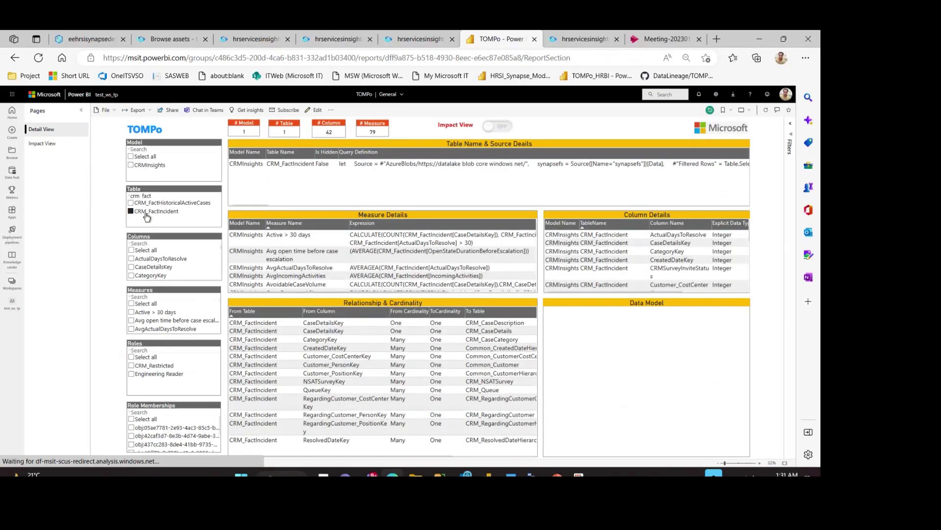
{"action": "left_click", "coordinate": [498, 126]}
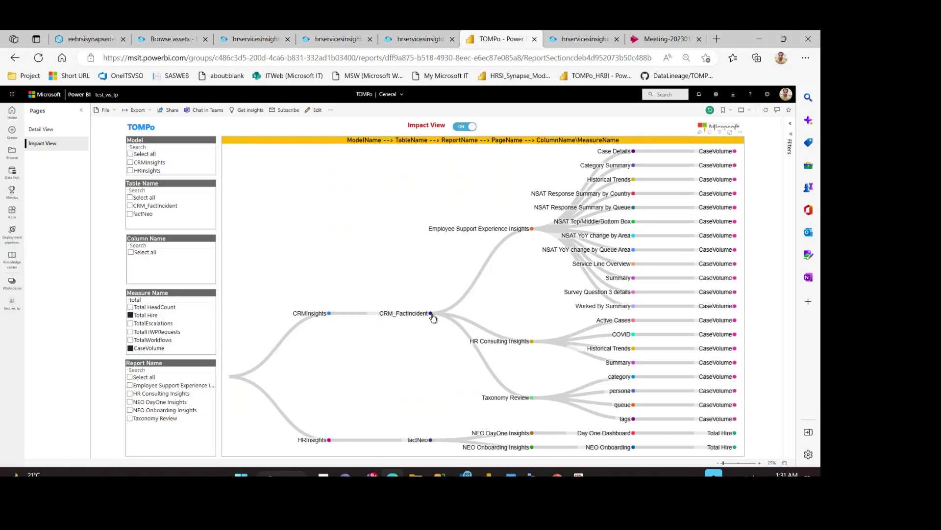
Step: Reset the report filters to default, then return to the fact_crm_incident.csvToOneHRSI lineage in Purview
{"action": "mouse_move", "coordinate": [433, 317]}
{"action": "left_click", "coordinate": [710, 110]}
{"action": "left_click", "coordinate": [417, 294]}
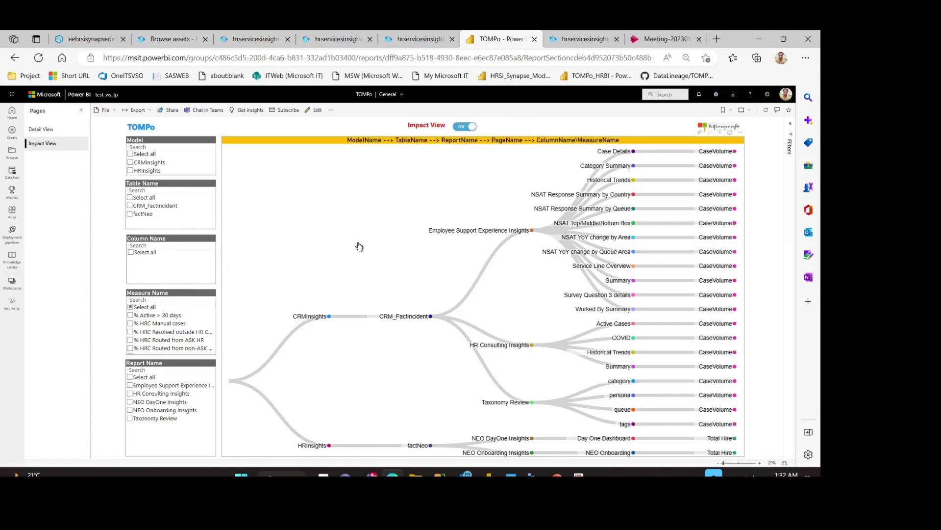
{"action": "left_click", "coordinate": [584, 38]}
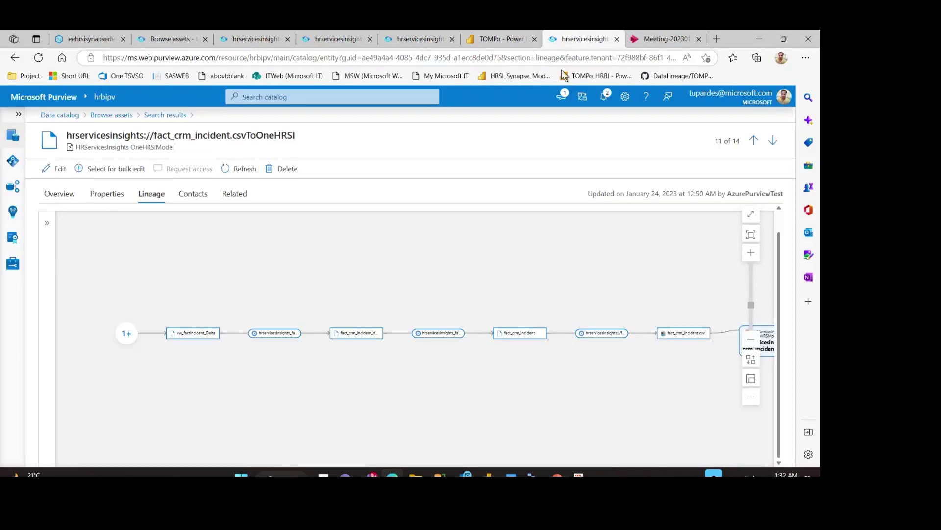
Step: Pan the lineage from downstream measures like CaseVolume back to upstream fact_crm_incident sources
{"action": "left_click_drag", "start_coordinate": [397, 283], "coordinate": [261, 287]}
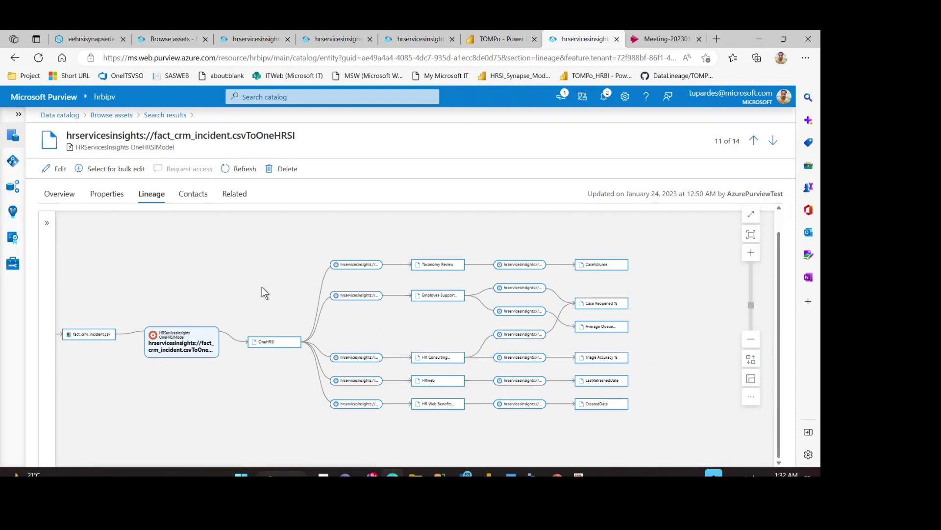
{"action": "left_click_drag", "start_coordinate": [247, 287], "coordinate": [274, 287]}
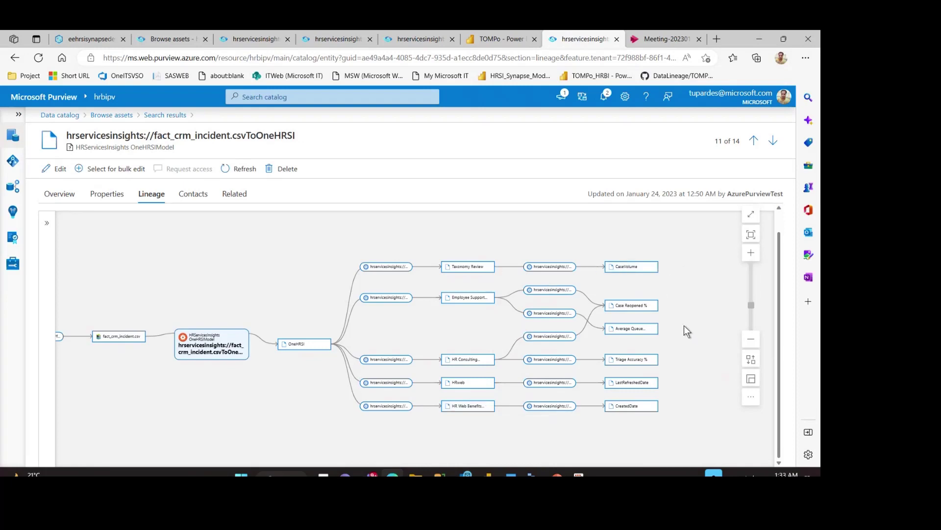
{"action": "left_click_drag", "start_coordinate": [146, 280], "coordinate": [385, 284]}
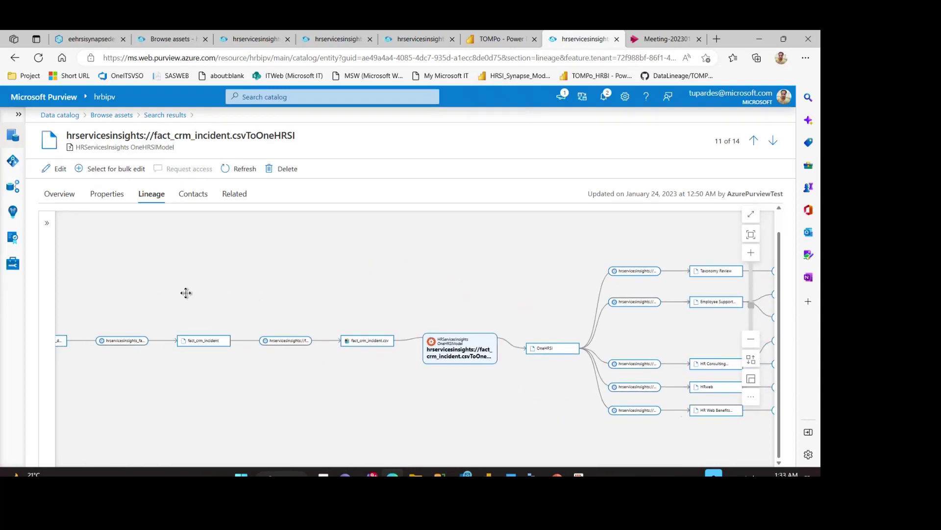